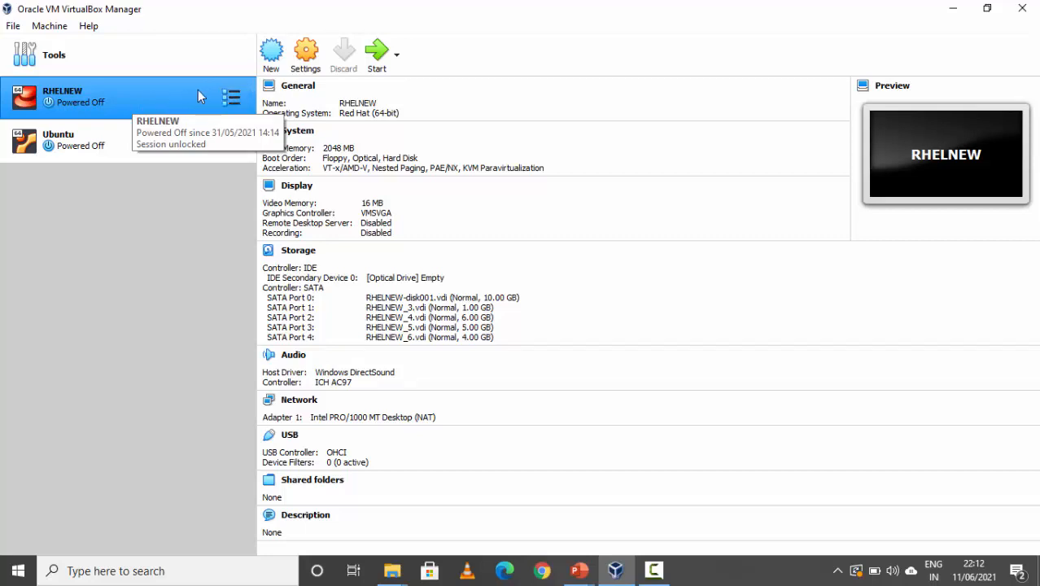
# - Start creating a new hard disk for the SATA controller in the RHELNEW machine's storage settings
pyautogui.click(308, 55)
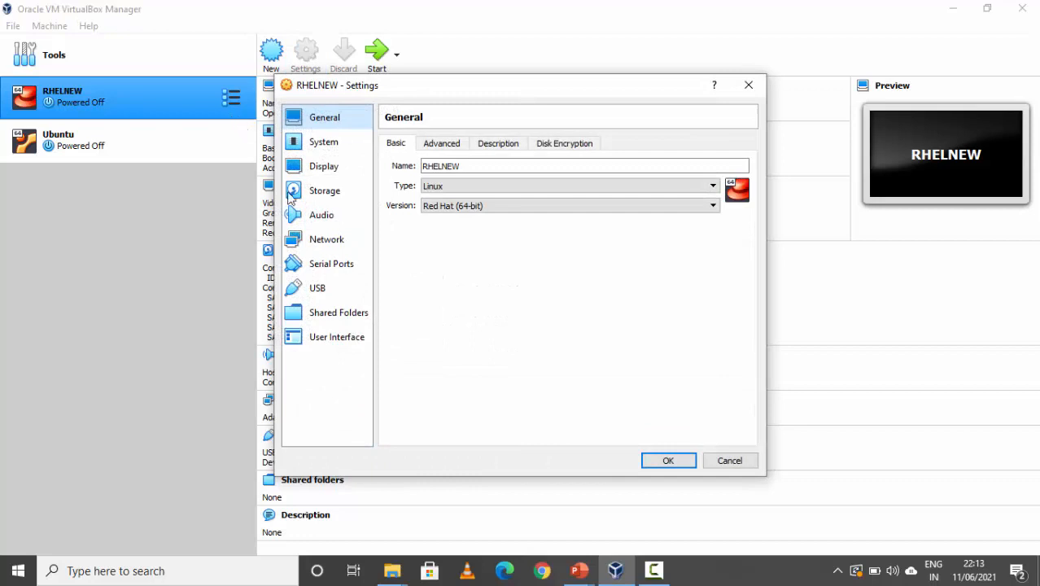
pyautogui.click(323, 192)
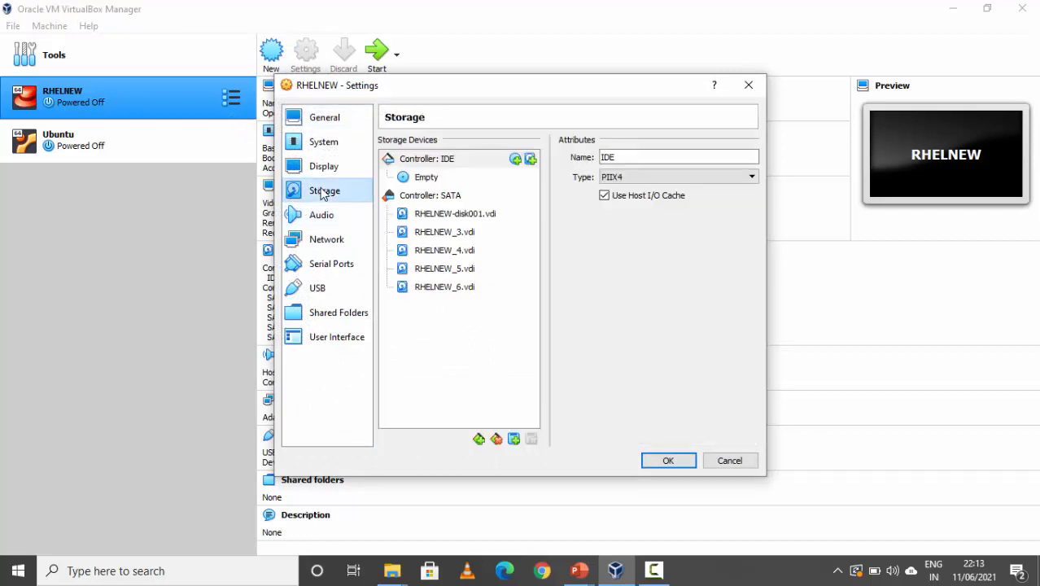
pyautogui.click(453, 200)
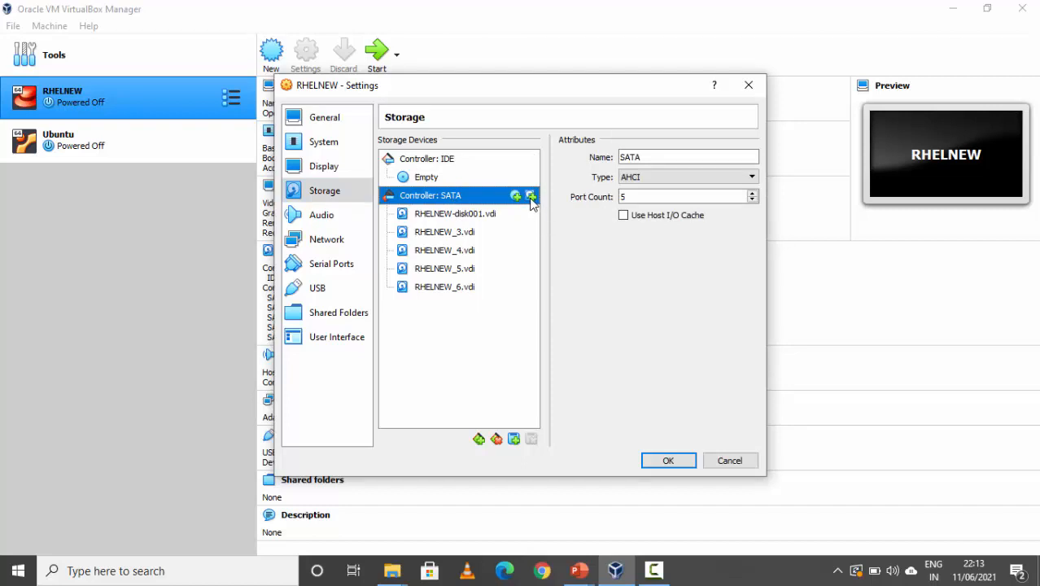
pyautogui.click(530, 197)
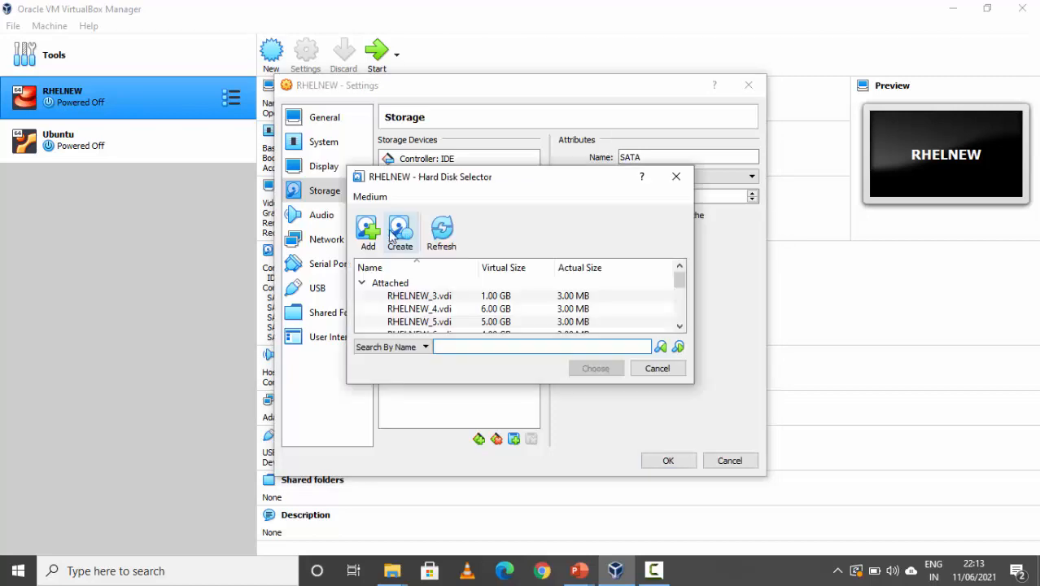
pyautogui.click(400, 235)
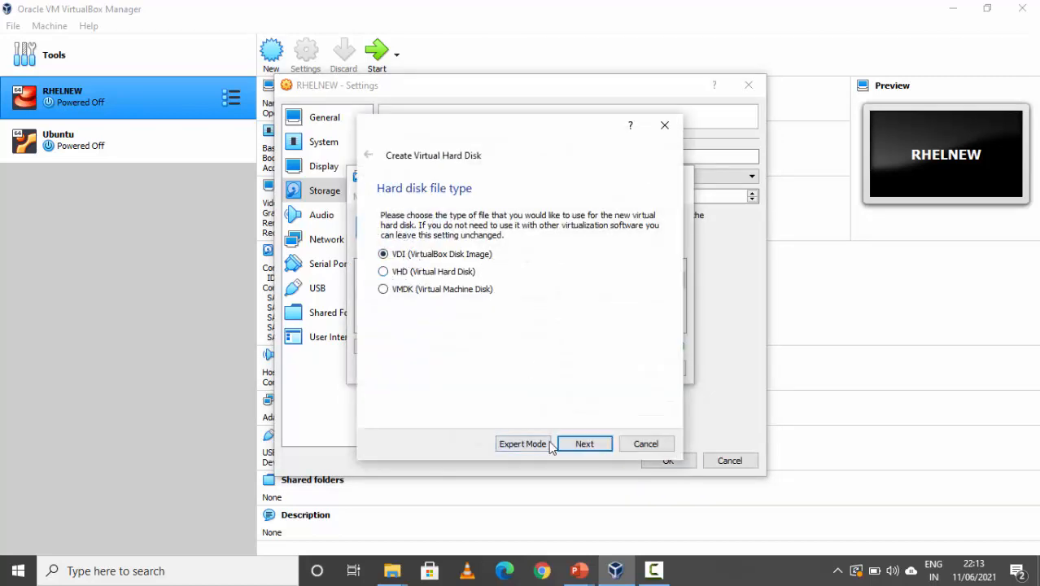
# - Create the virtual hard disk as a dynamically allocated VDI with a size of 3 GB
pyautogui.click(583, 444)
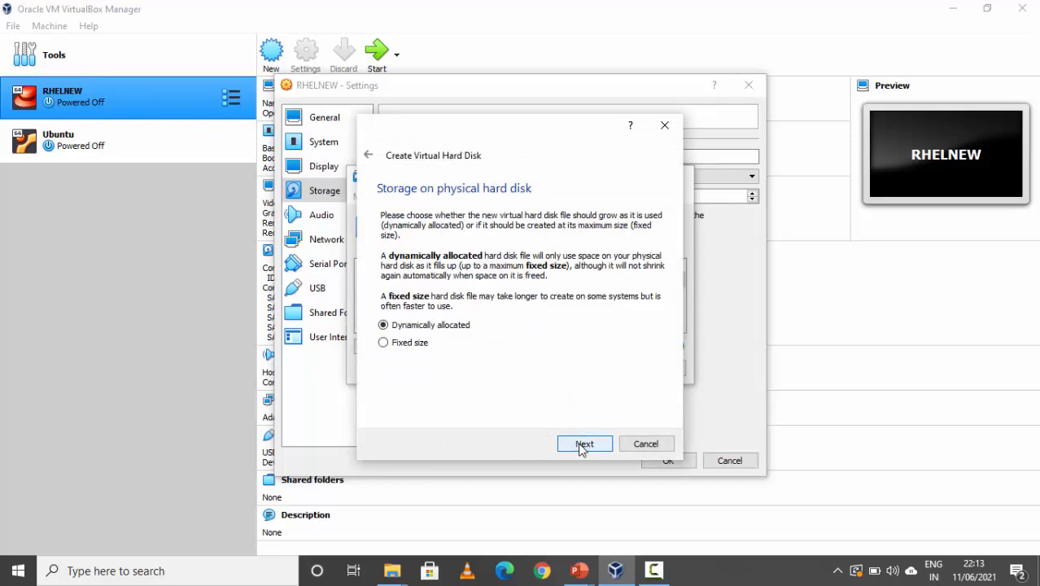
pyautogui.click(583, 445)
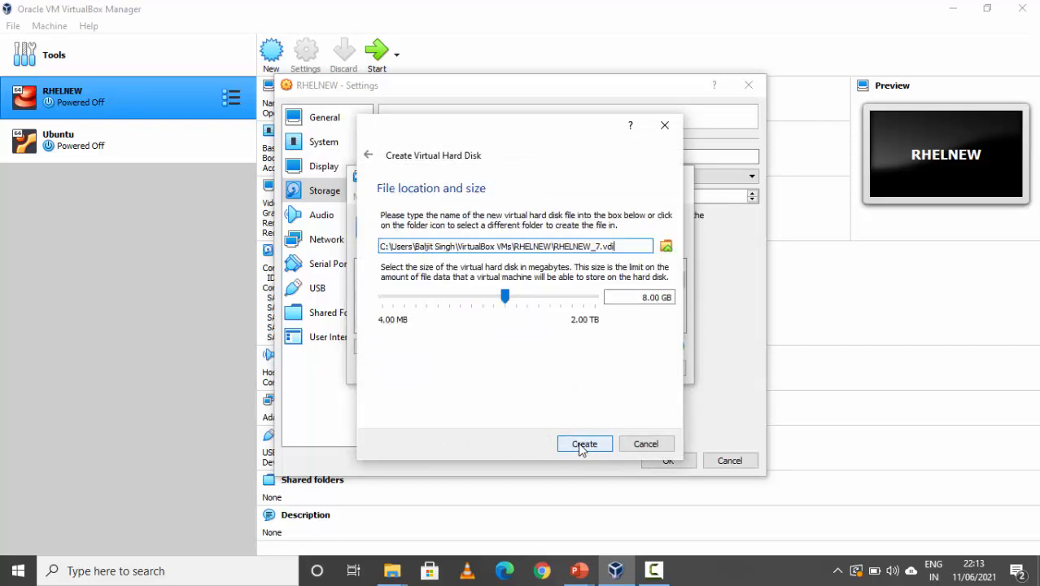
pyautogui.click(639, 295)
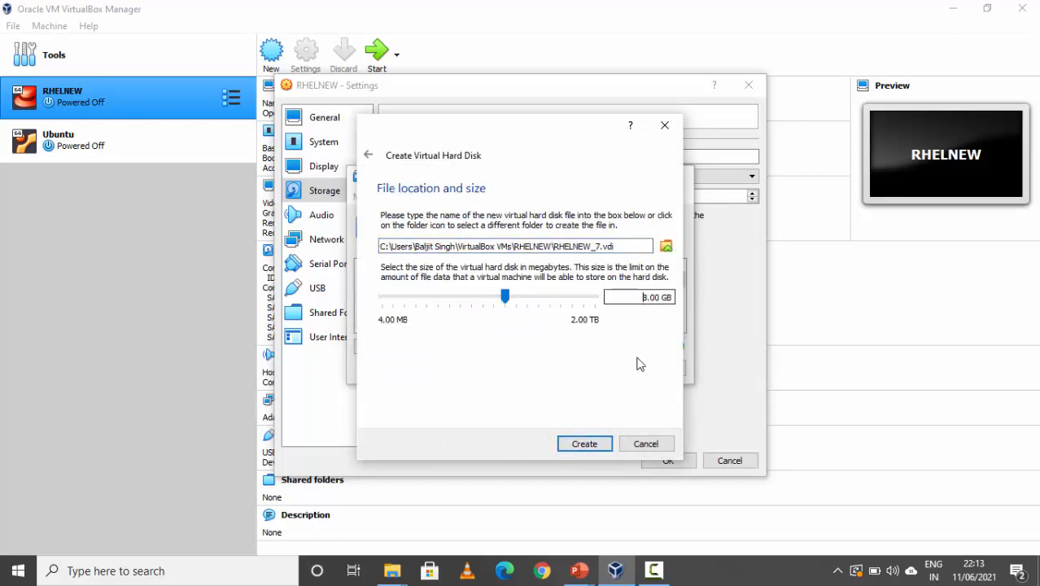
pyautogui.press('Delete')
pyautogui.write('3')
pyautogui.click(589, 444)
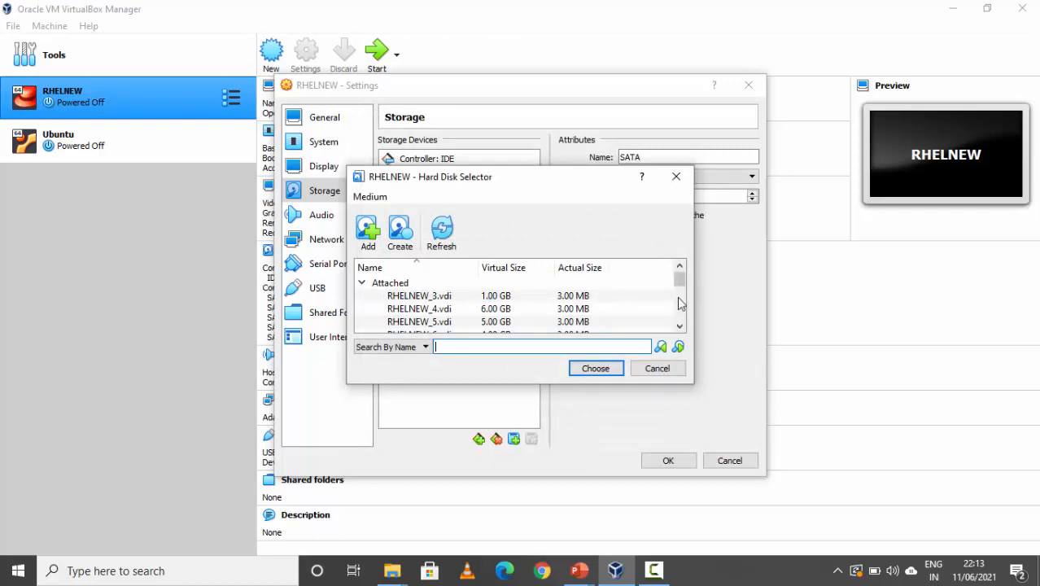
# - Attach the new RHELNEW_7.vdi disk to the SATA controller, check its attributes and save the machine settings
pyautogui.moveTo(681, 283); pyautogui.dragTo(682, 326)
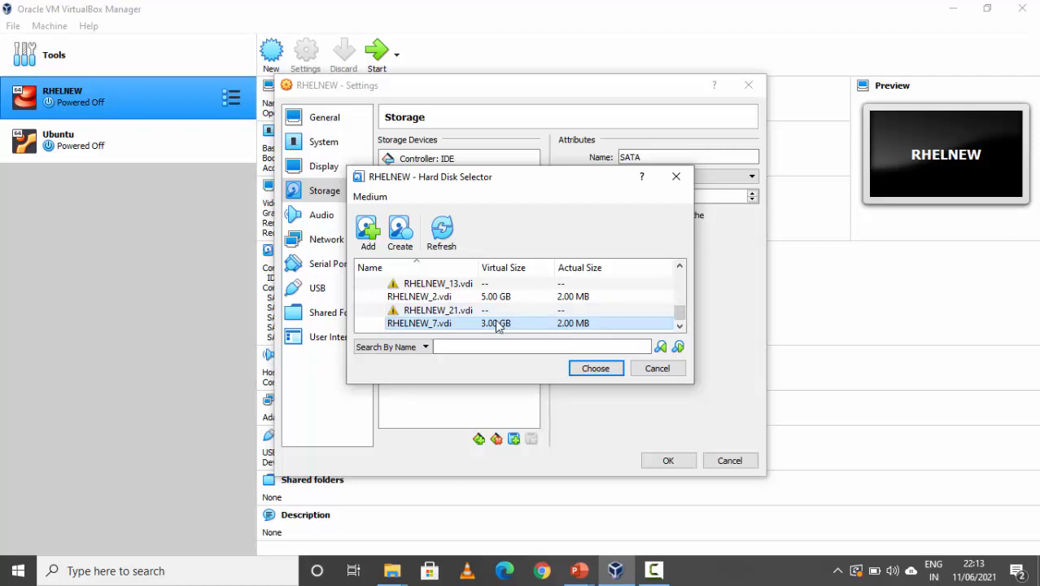
pyautogui.click(595, 368)
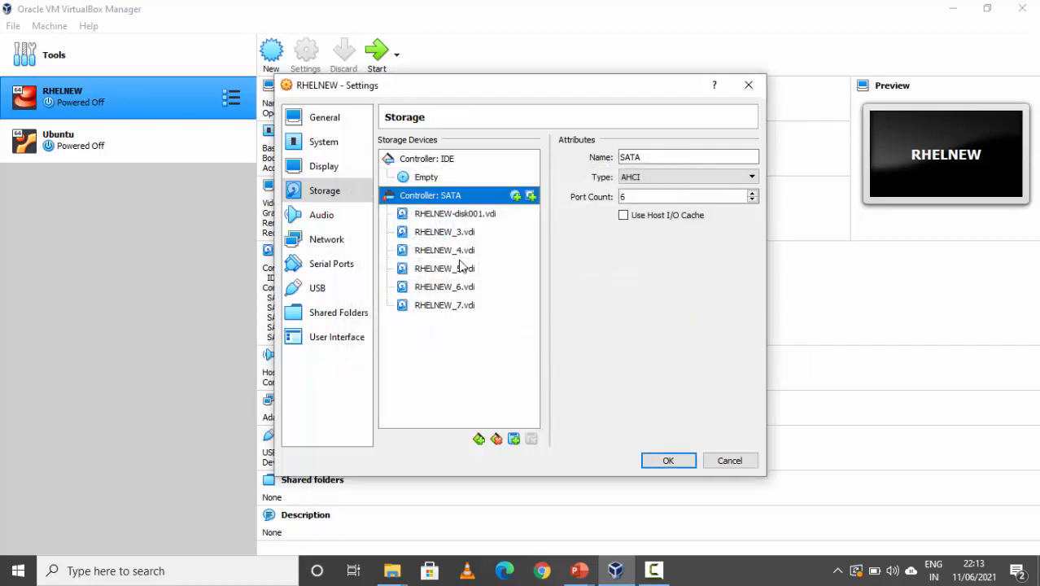
pyautogui.click(460, 304)
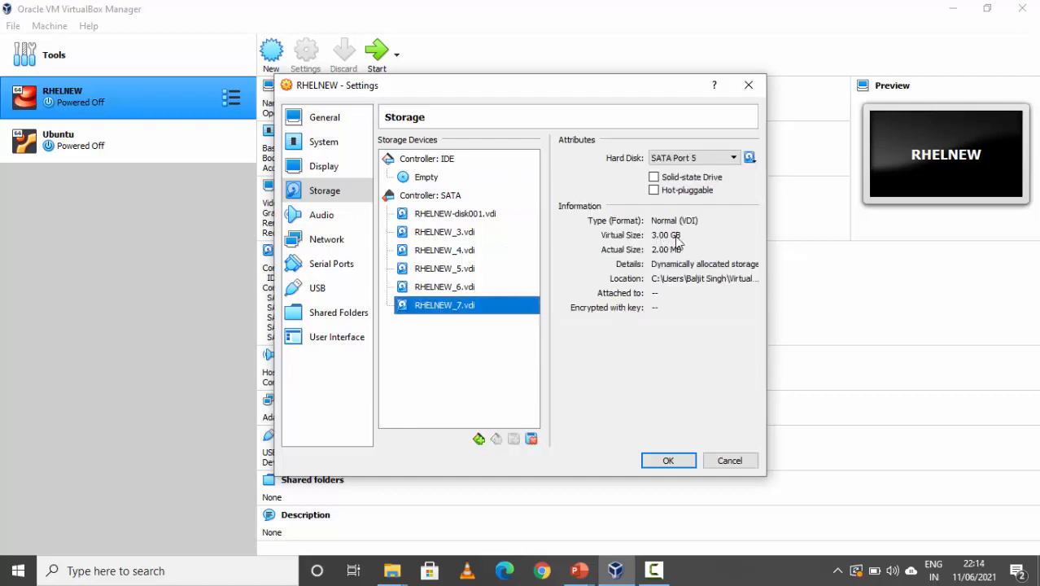
pyautogui.click(661, 467)
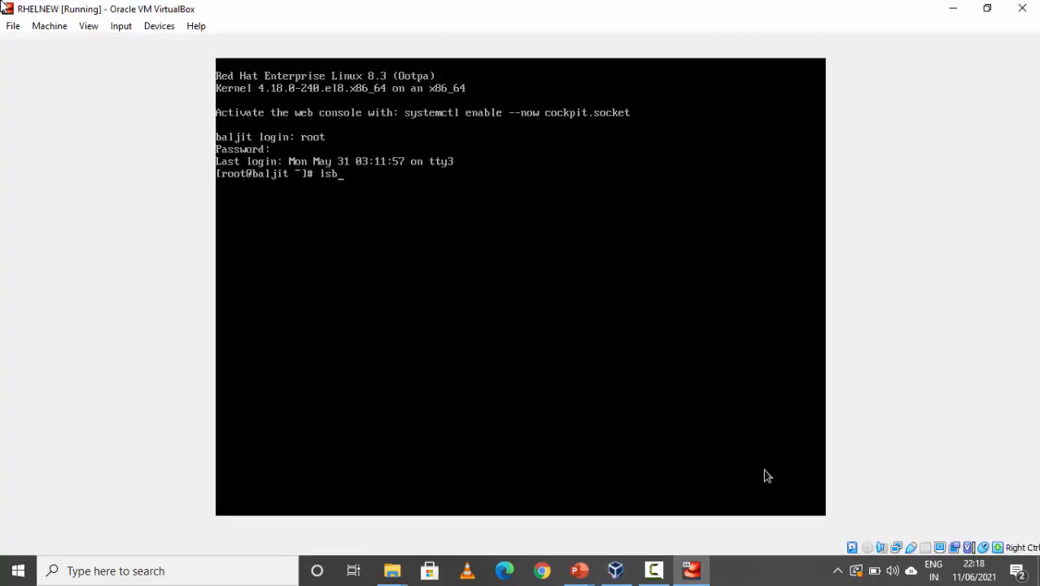
# - List the block devices in the running RHELNEW machine with lsblk
pyautogui.write('lk')
pyautogui.press('Return')
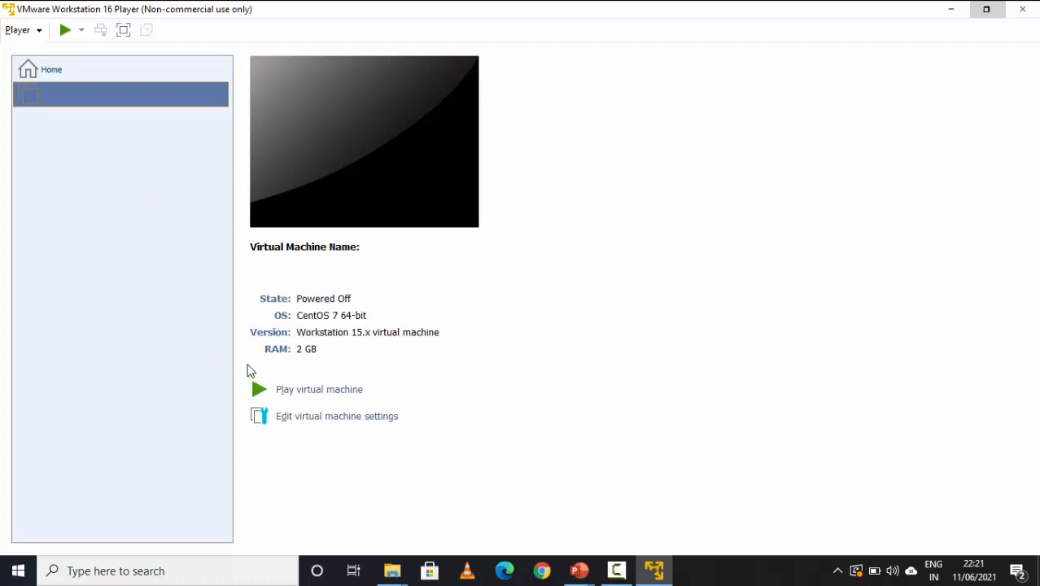
# - In VMware Workstation Player, start adding a hard disk to the CentOS 7 machine as a new SCSI virtual disk
pyautogui.click(307, 417)
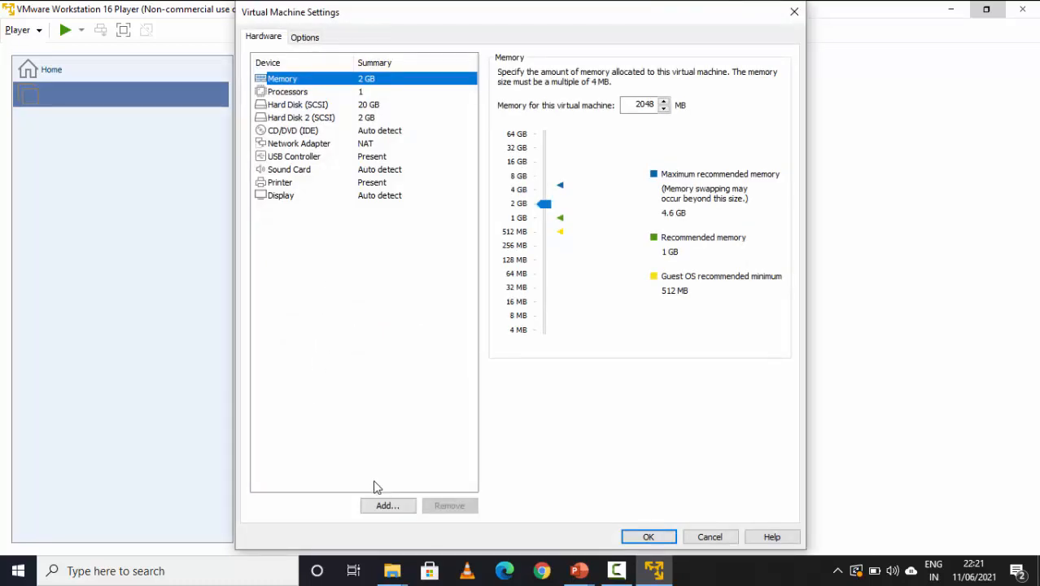
pyautogui.click(383, 508)
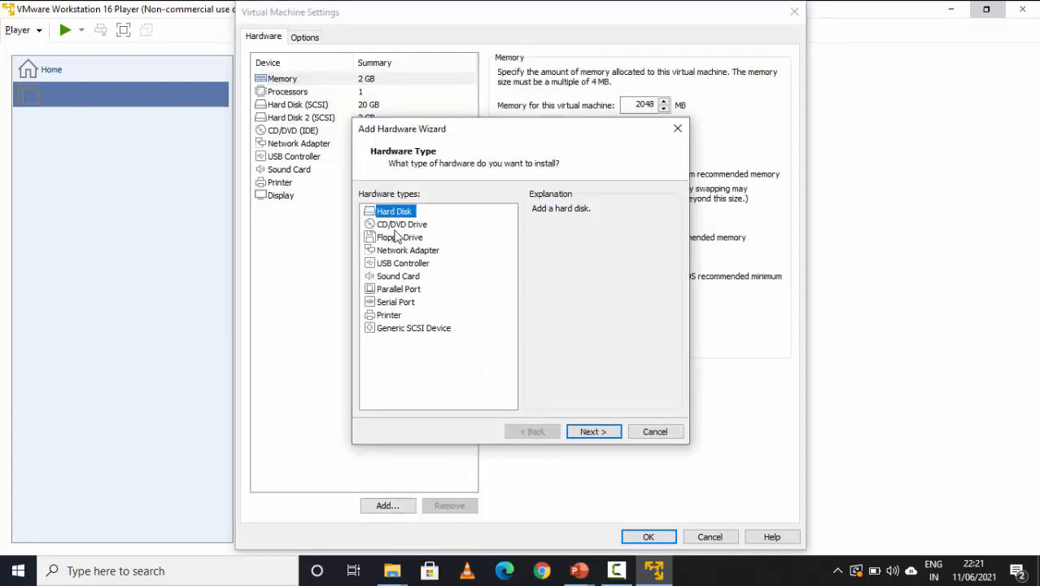
pyautogui.click(592, 436)
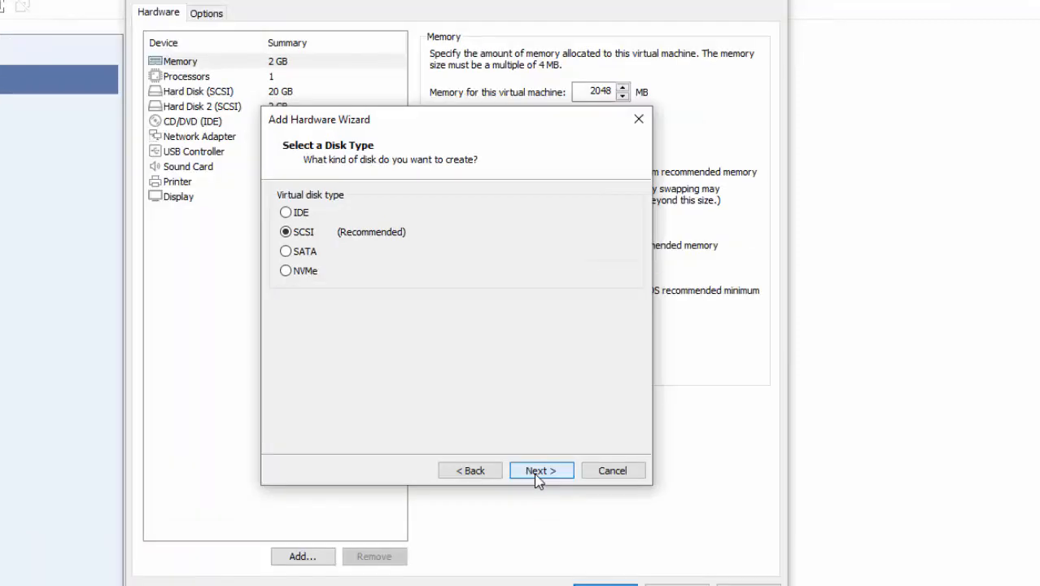
pyautogui.click(589, 436)
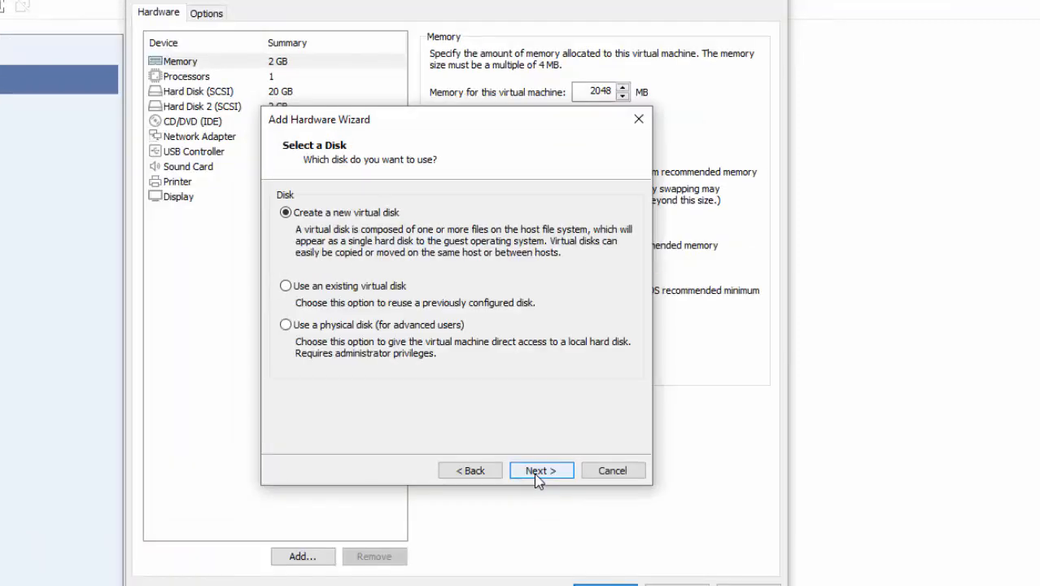
pyautogui.click(537, 472)
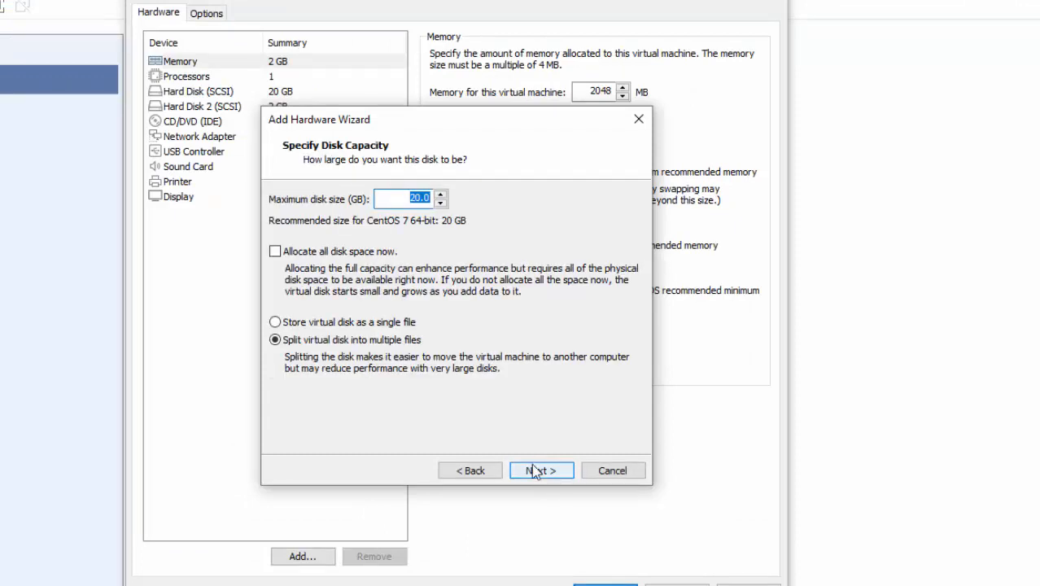
# - Set the new disk's maximum size to 3 GB, finish it as CentOS 7 64-bit-5.vmdk split into multiple files, and save the settings
pyautogui.click(419, 201)
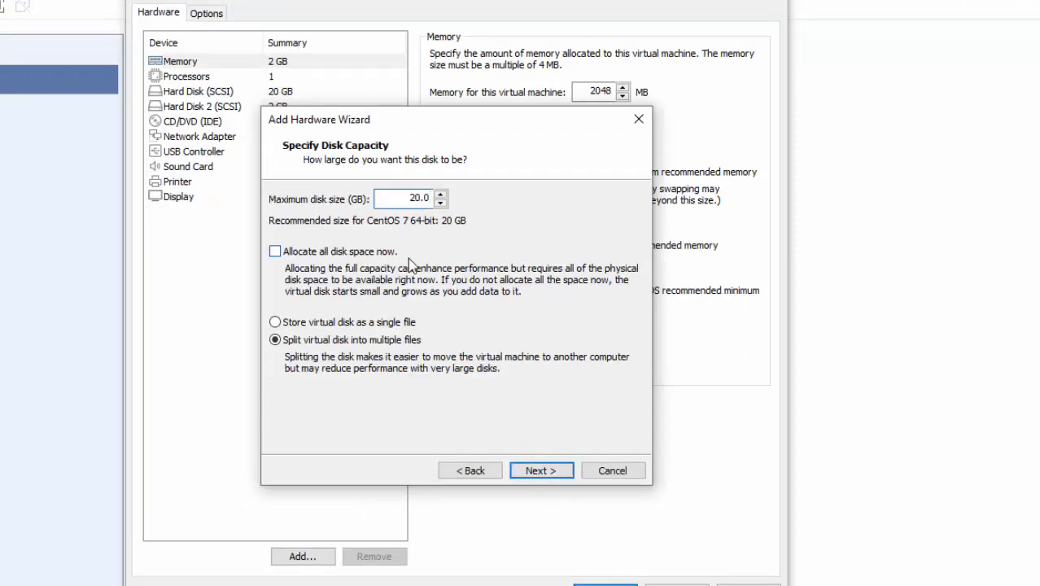
pyautogui.press('Delete')
pyautogui.press('BackSpace')
pyautogui.press('BackSpace')
pyautogui.write('3.')
pyautogui.click(539, 469)
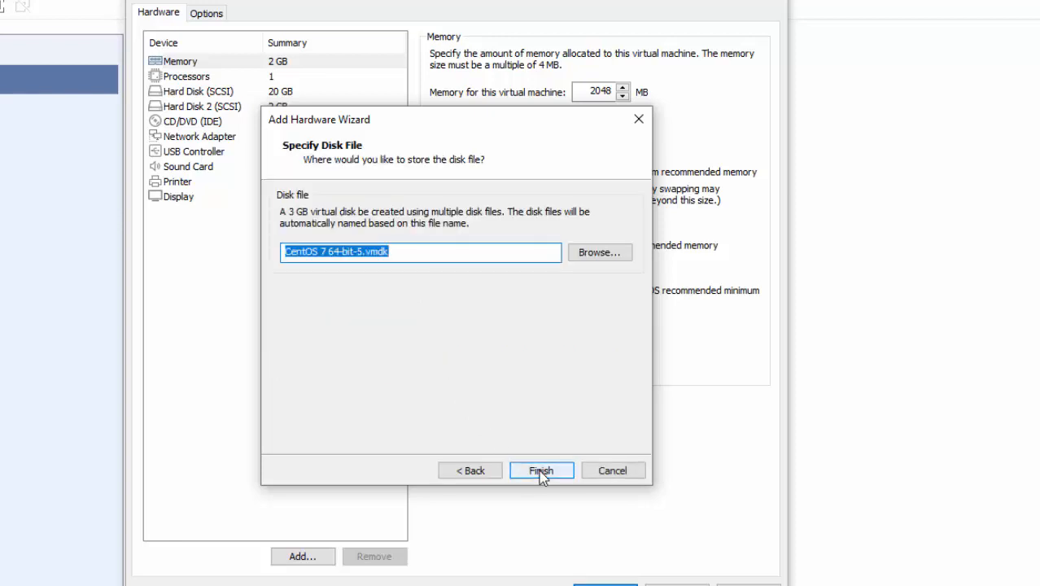
pyautogui.click(538, 470)
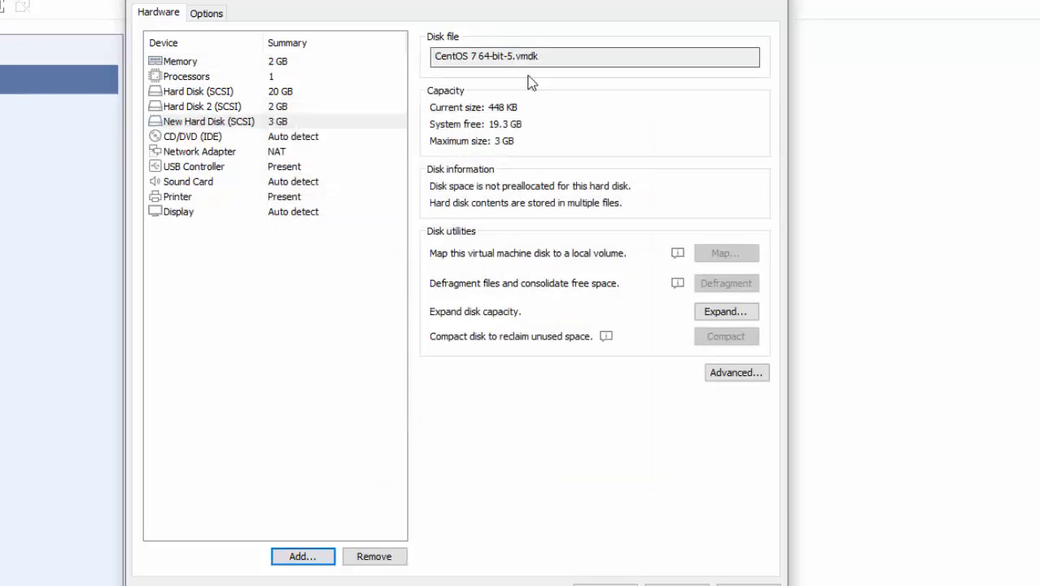
pyautogui.click(605, 584)
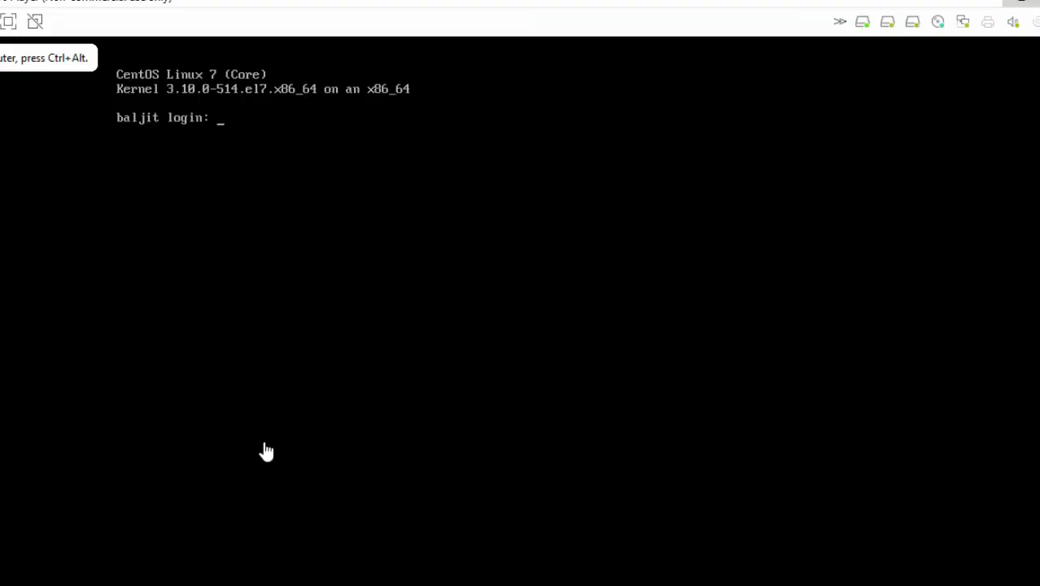
# - Log in to the CentOS console as root with the account password and list the block devices with lsblk
pyautogui.write('root')
pyautogui.press('Return')
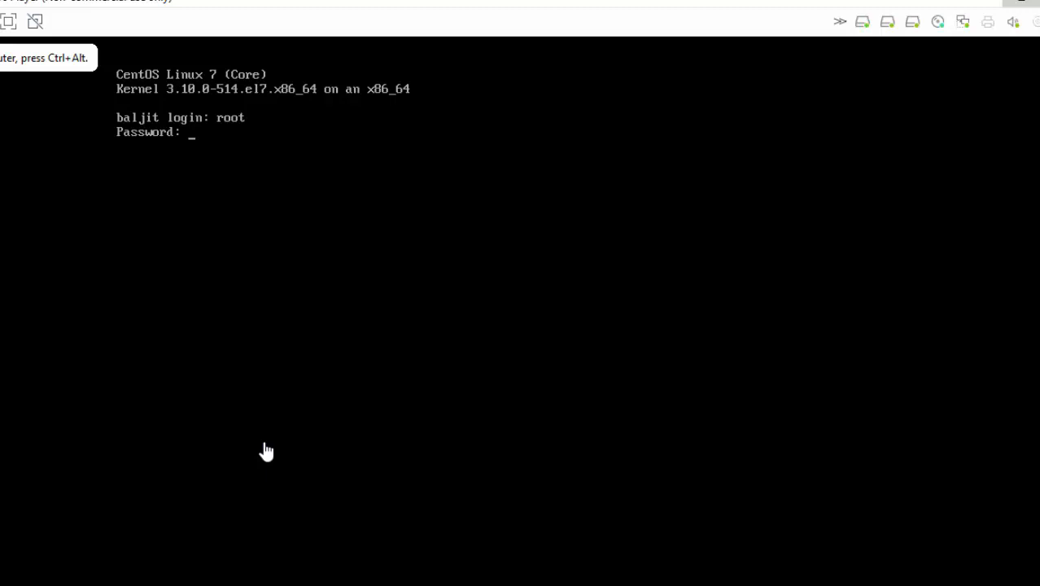
pyautogui.press('Return')
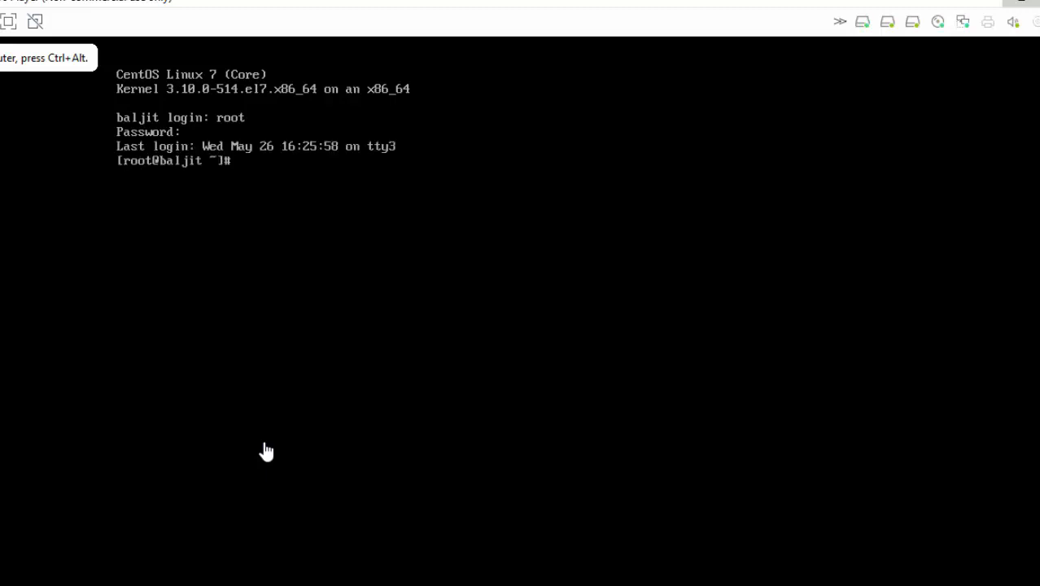
pyautogui.write('lsblk')
pyautogui.press('Return')
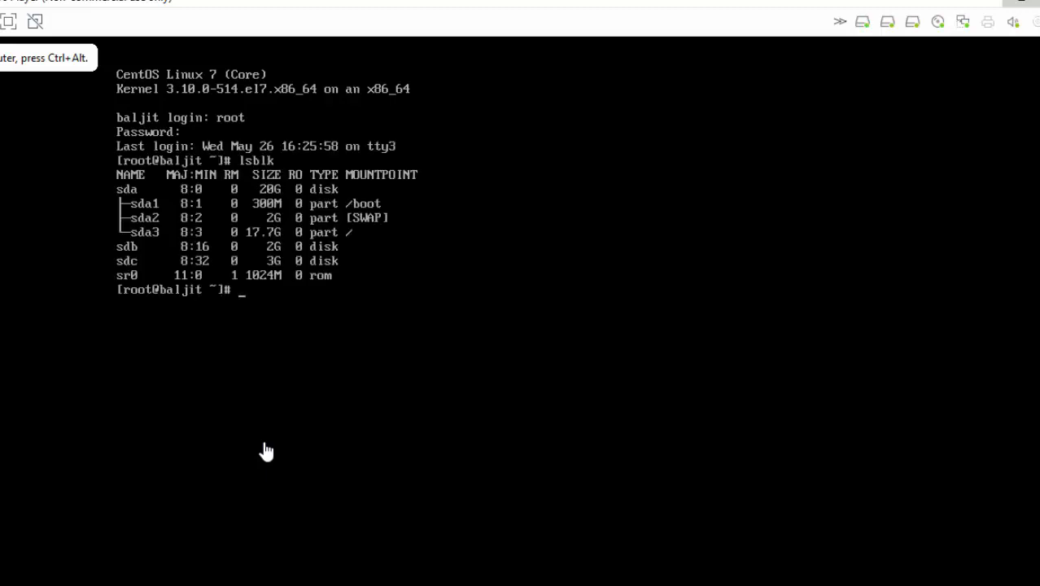